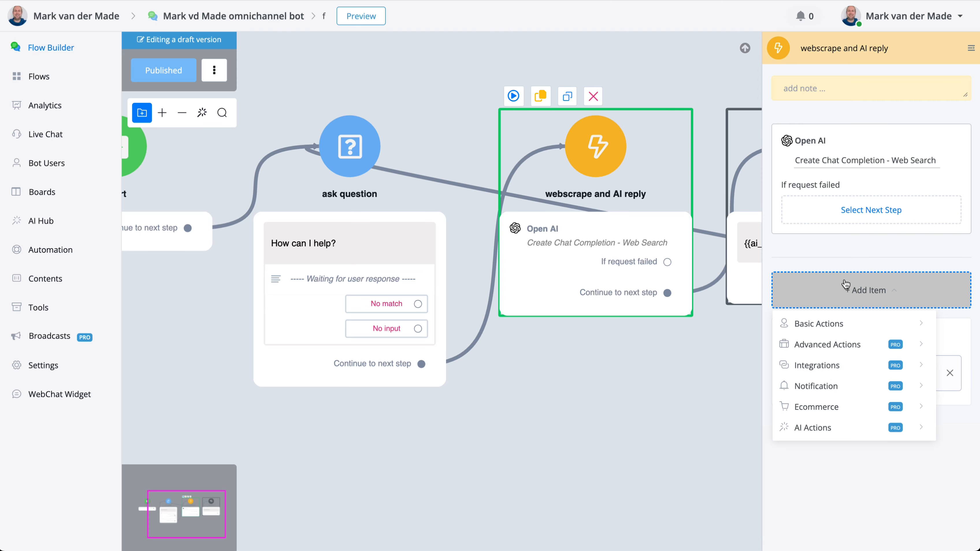
mouse_move(834, 365)
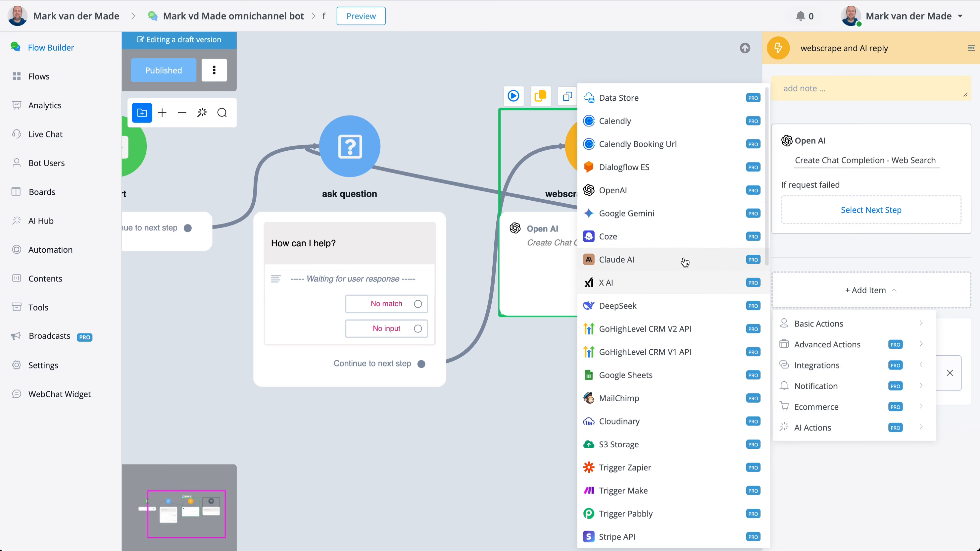
left_click(675, 191)
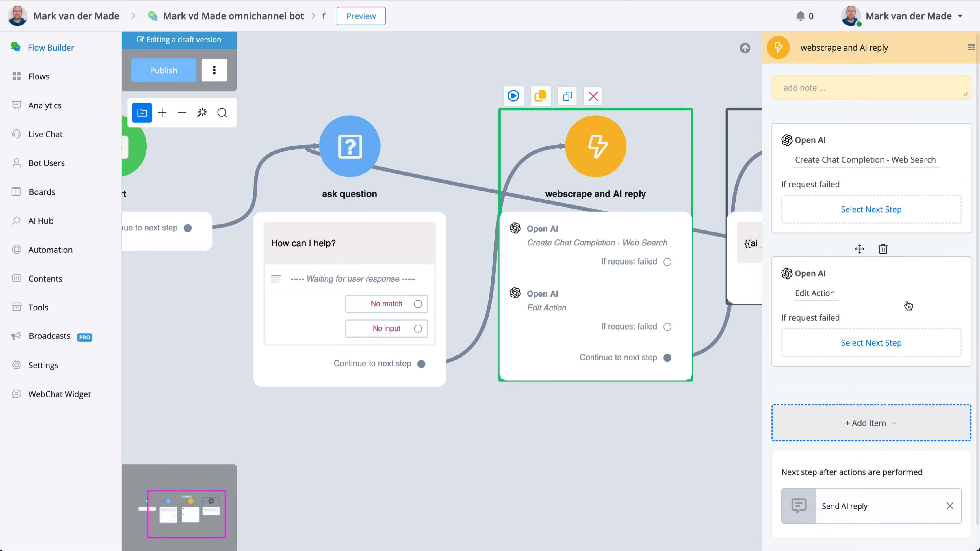
left_click(818, 281)
left_click(370, 116)
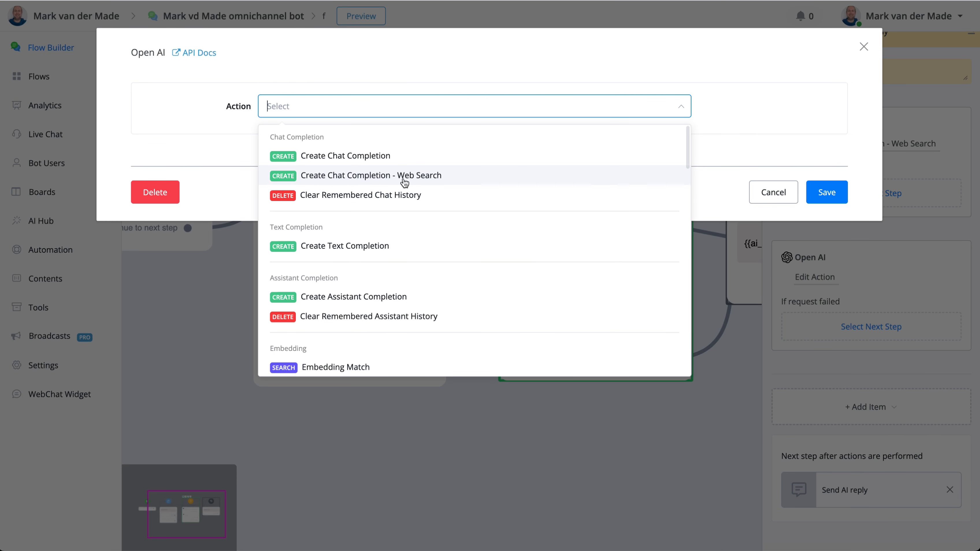
left_click(169, 199)
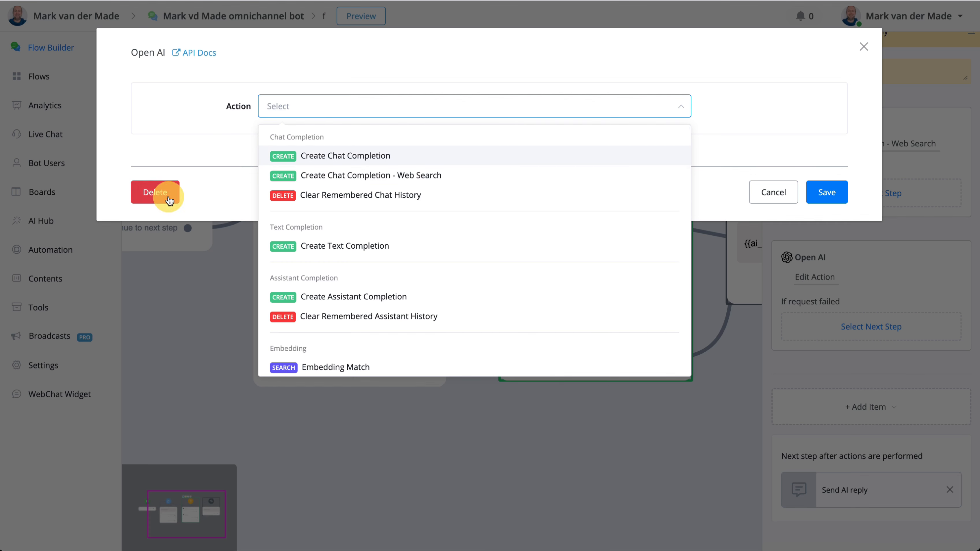
left_click(594, 303)
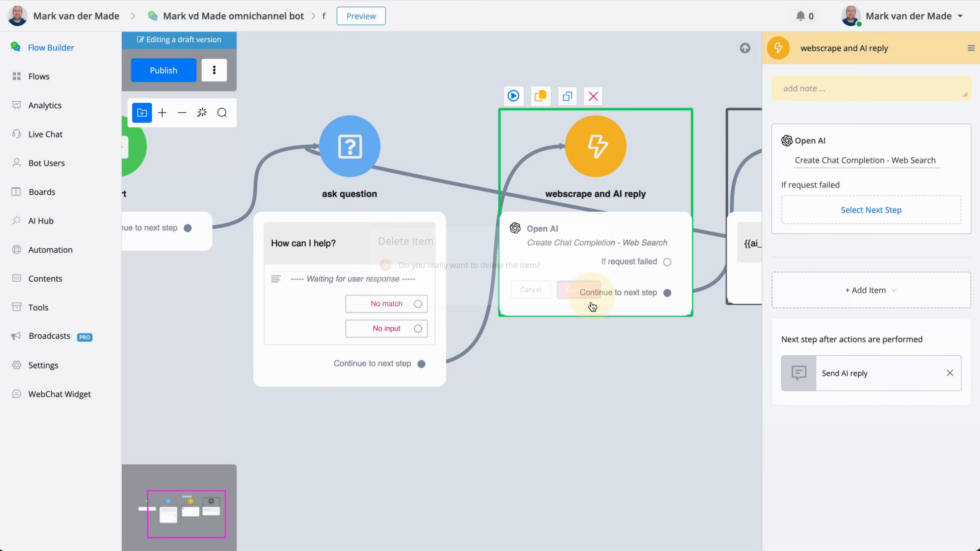
Step: Open the Create Chat Completion - Web Search action in the webscrape and AI reply step for editing
left_click(634, 402)
left_click_drag(634, 403, 621, 385)
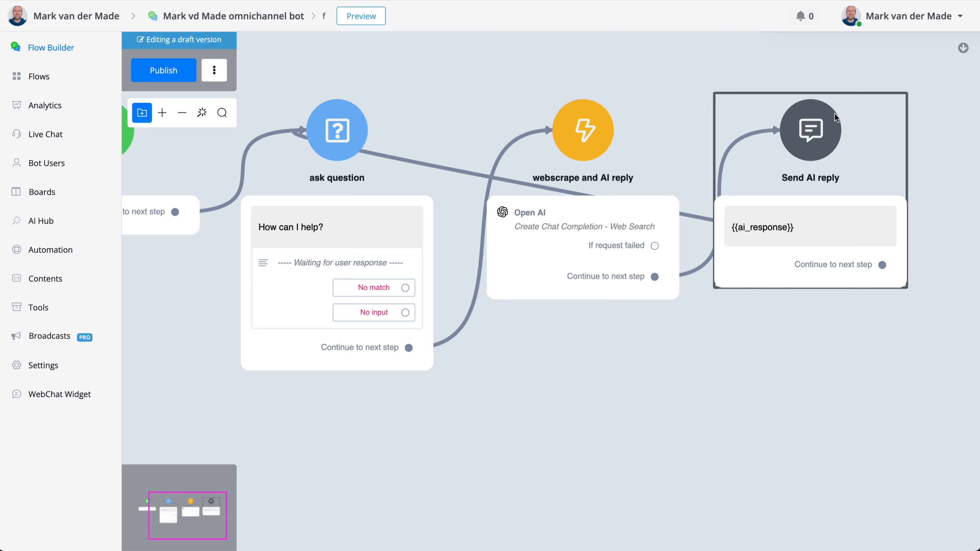
left_click_drag(794, 315, 587, 315)
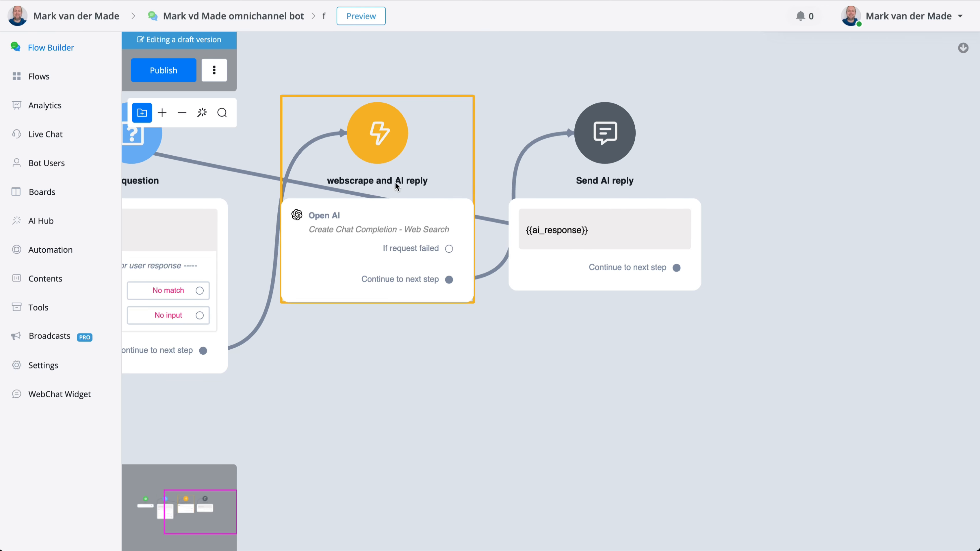
scroll(351, 232, "left", 5)
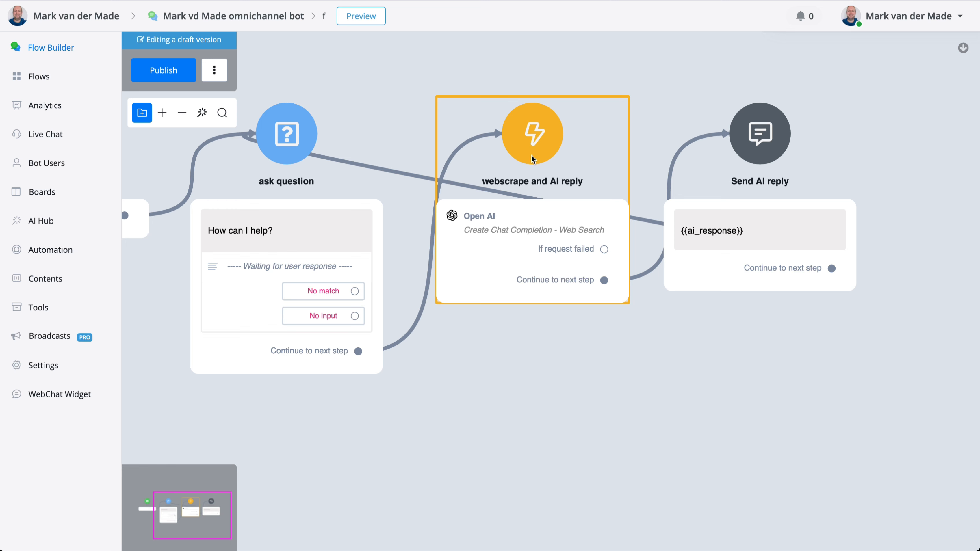
left_click(486, 228)
left_click(485, 228)
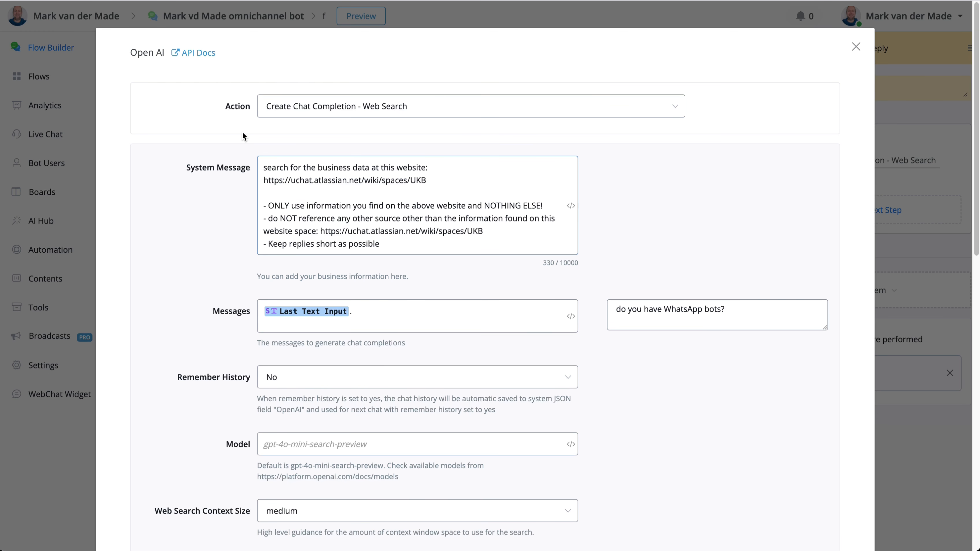
Step: Review the system message, including both mentions of the website URL and the source restrictions
left_click(408, 192)
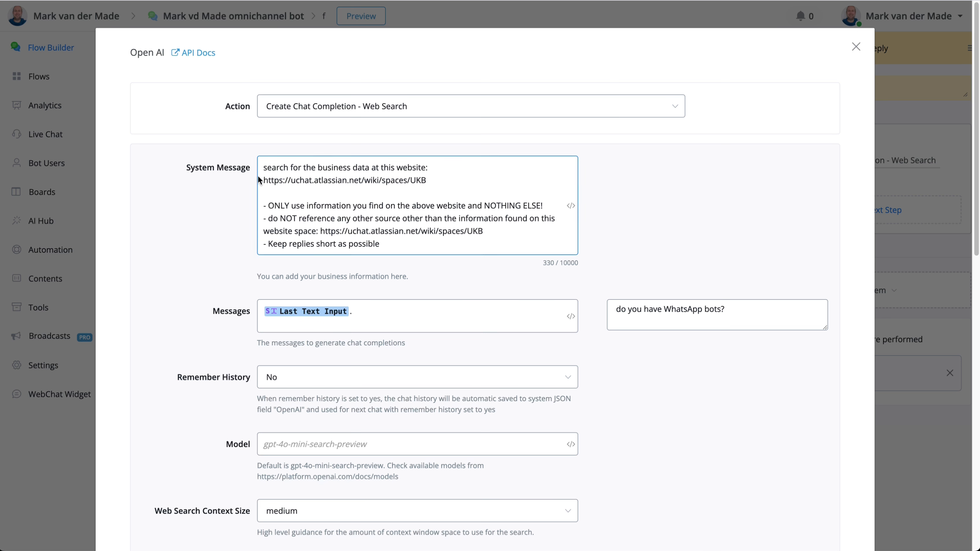
left_click_drag(262, 181, 464, 177)
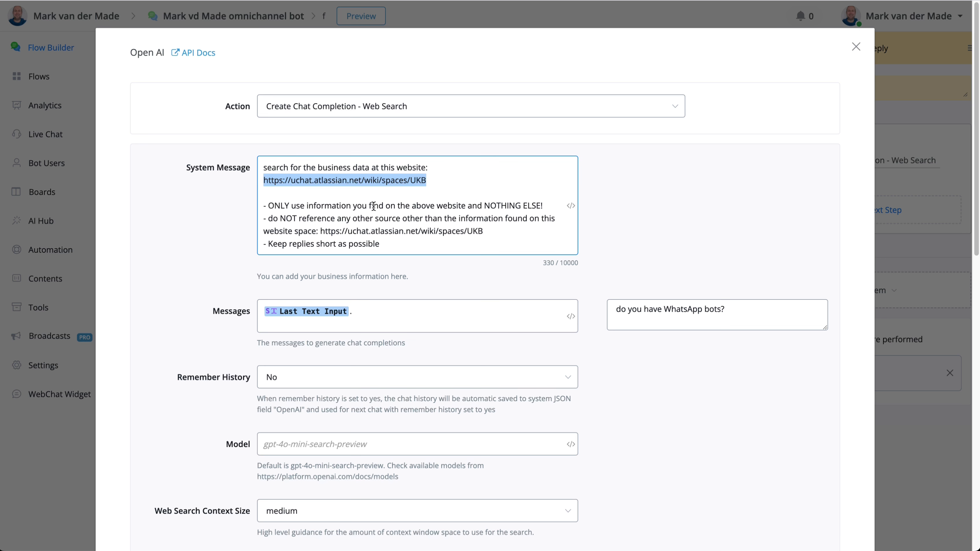
left_click(690, 213)
left_click_drag(320, 231, 498, 235)
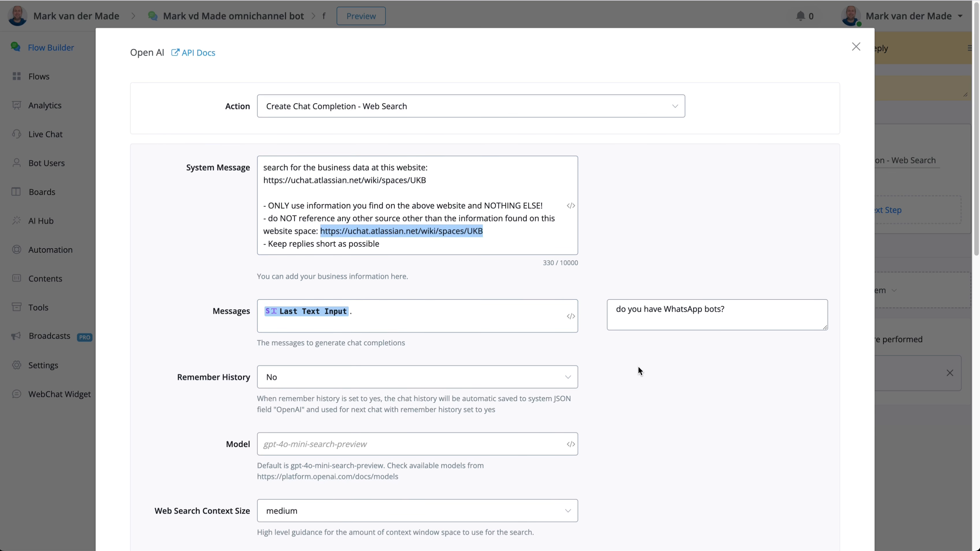
left_click(642, 373)
Step: Examine the Messages, Remember History and Model settings of the web search action
scroll(641, 371, "down", 5)
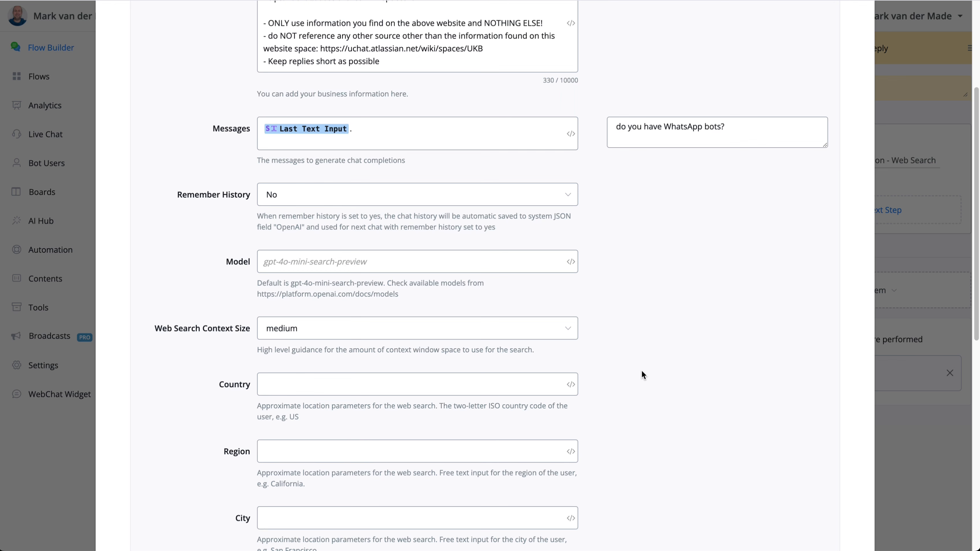
scroll(642, 371, "up", 1)
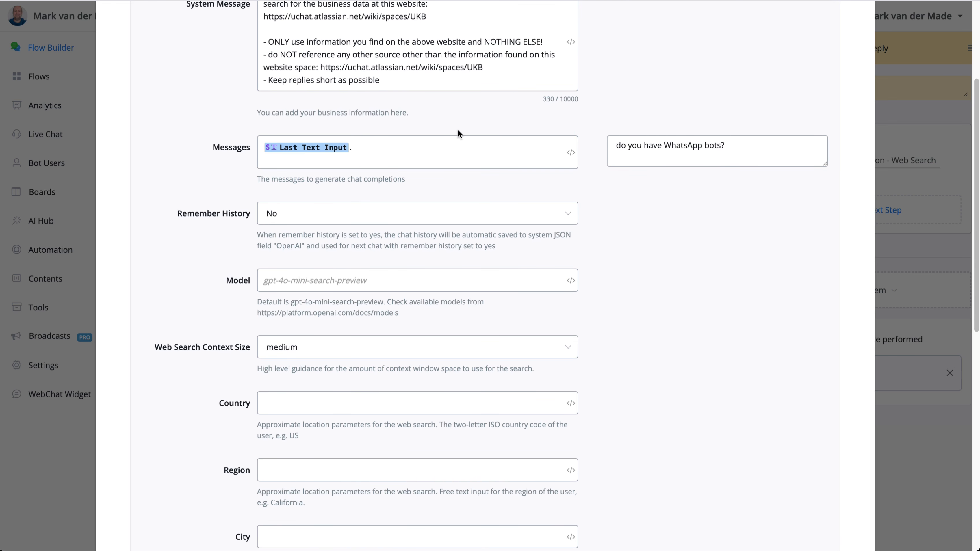
left_click(453, 147)
scroll(451, 146, "down", 2)
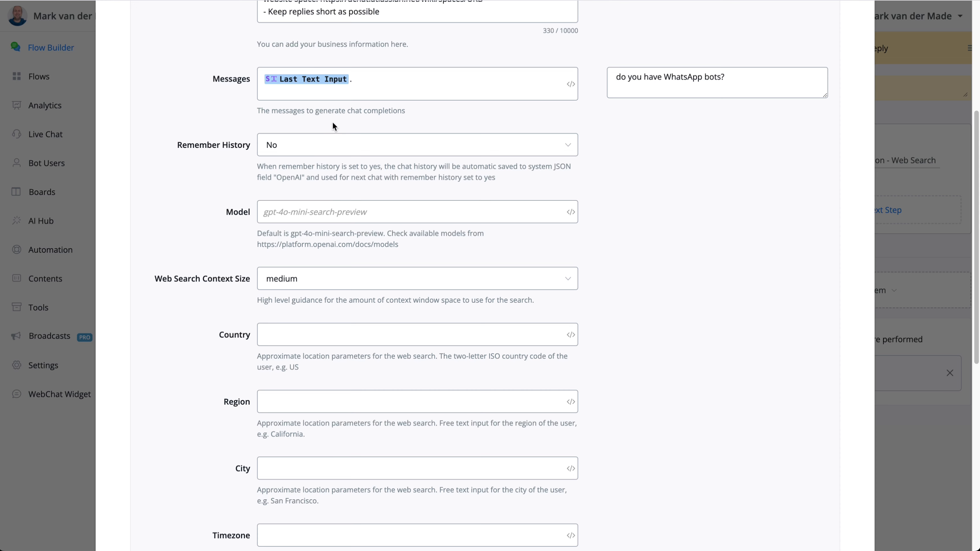
scroll(330, 156, "down", 2)
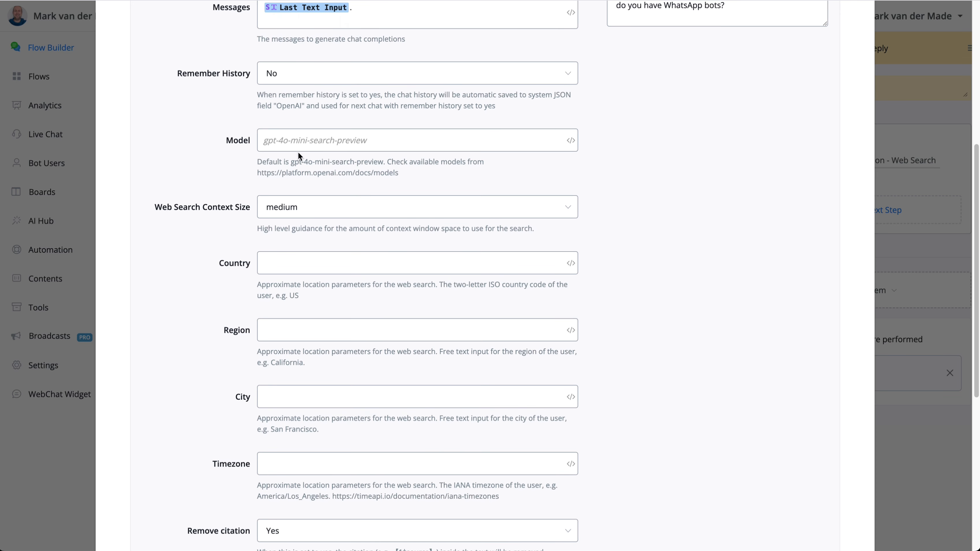
left_click(329, 149)
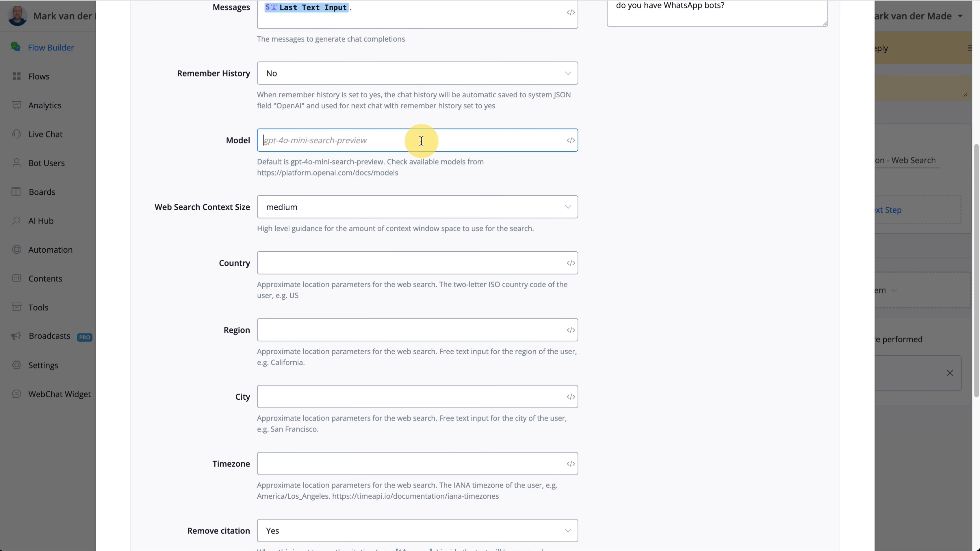
left_click(247, 135)
left_click(261, 143)
Step: Set the web search context size to low
scroll(454, 159, "down", 2)
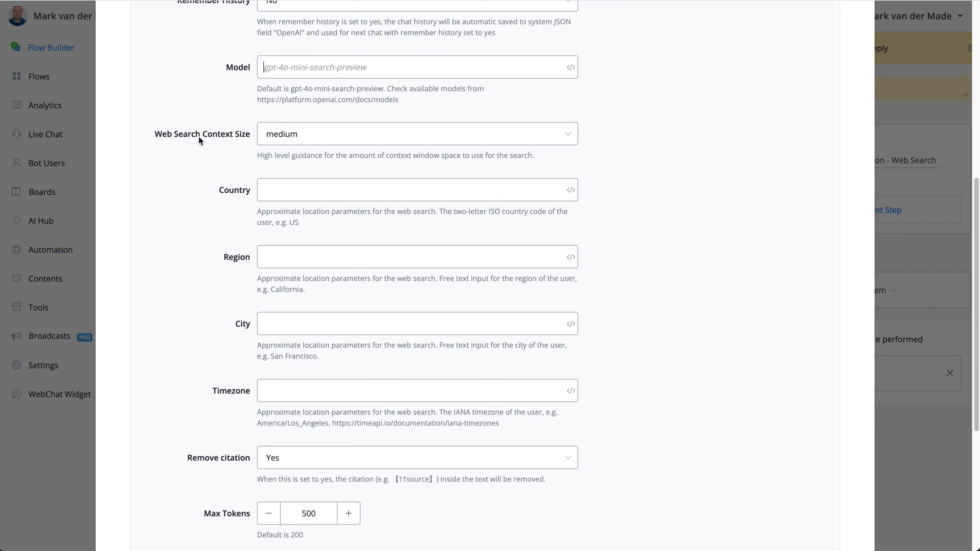
left_click(385, 142)
left_click(390, 128)
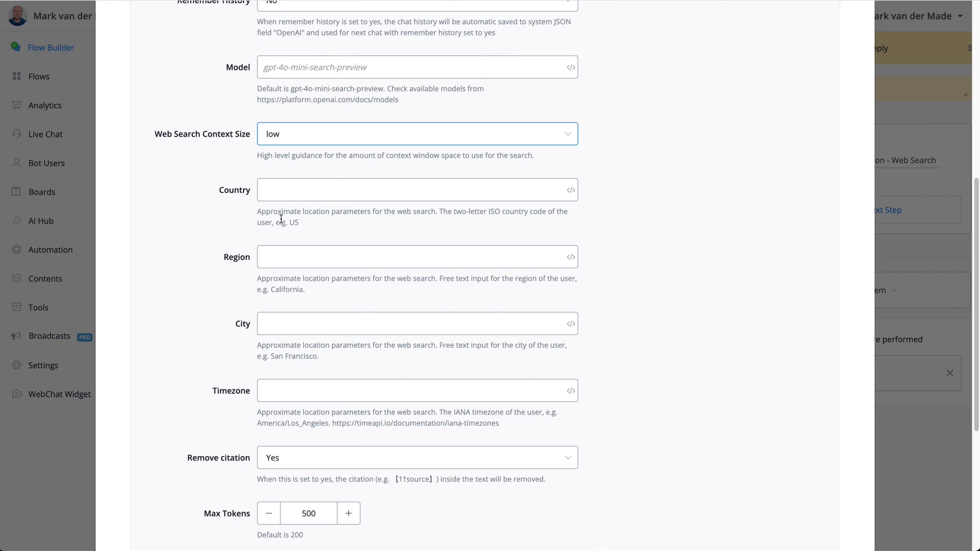
Step: Review the optional Country, Region and City location parameters and the example country code format
left_click(283, 185)
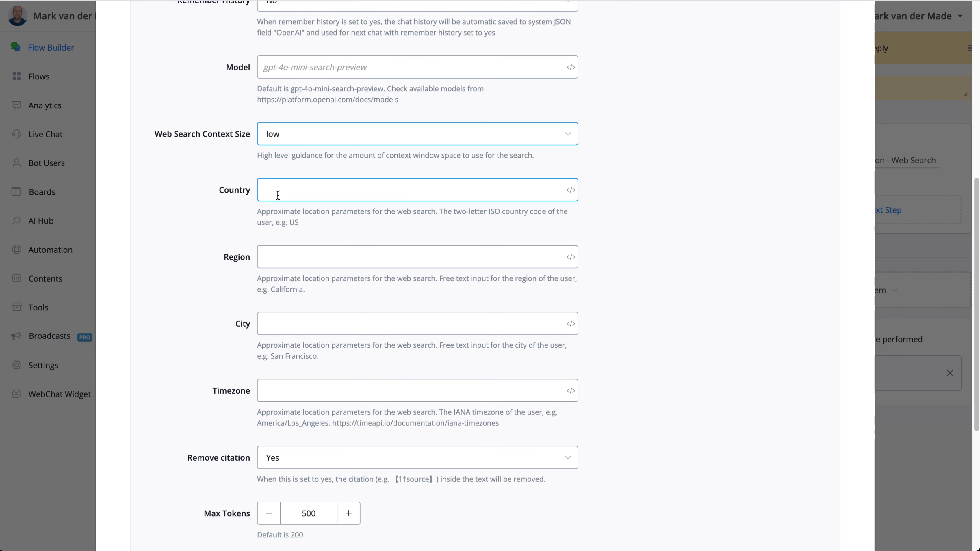
left_click(292, 234)
double_click(295, 222)
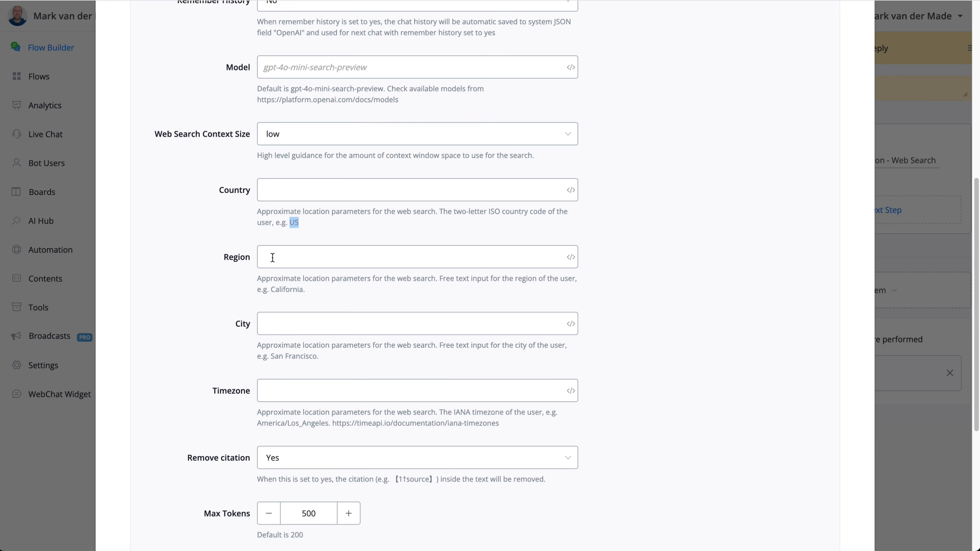
left_click(285, 258)
left_click(336, 325)
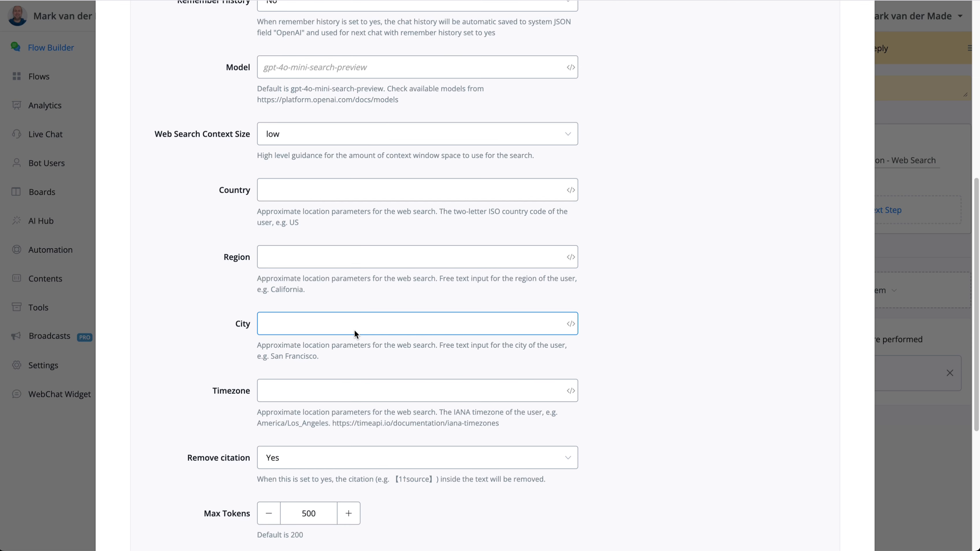
Step: Examine the Timezone parameter's example format, the citation and token options, and the response mapping
scroll(352, 362, "down", 2)
left_click(322, 307)
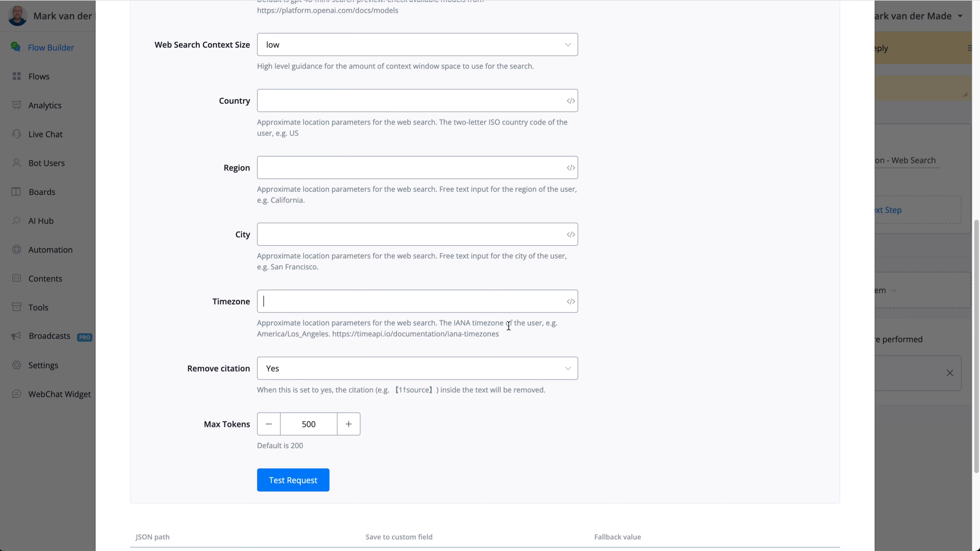
left_click_drag(507, 335, 326, 337)
left_click(340, 333)
left_click_drag(257, 337, 305, 340)
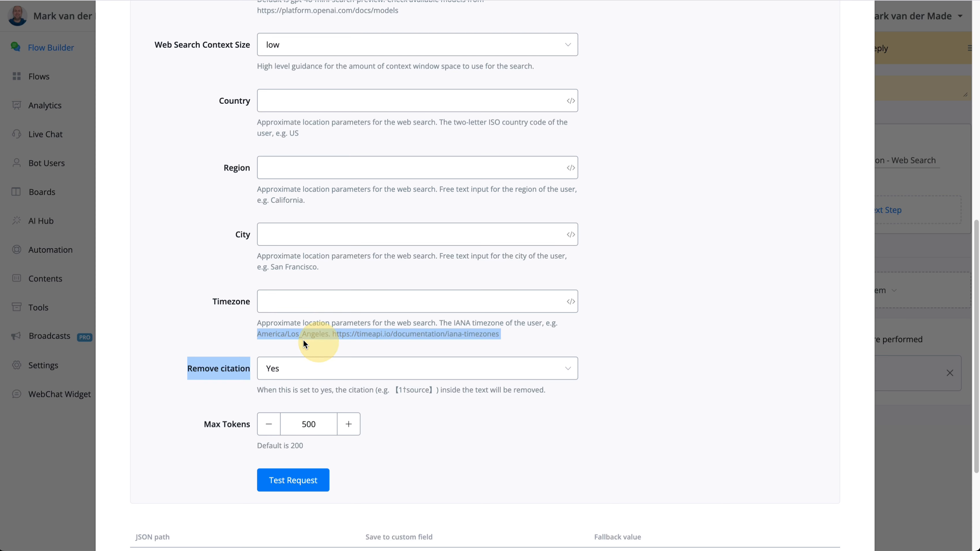
double_click(264, 331)
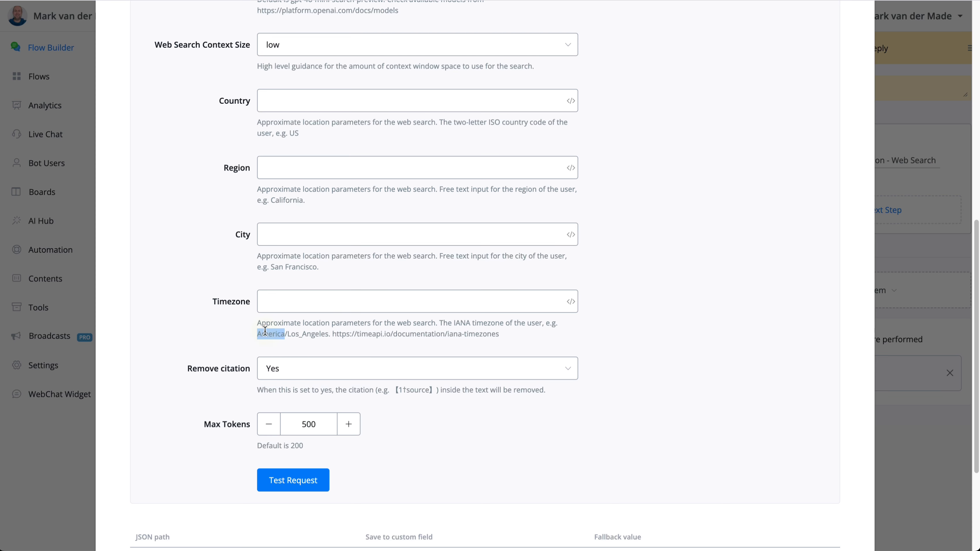
double_click(298, 333)
scroll(374, 341, "down", 2)
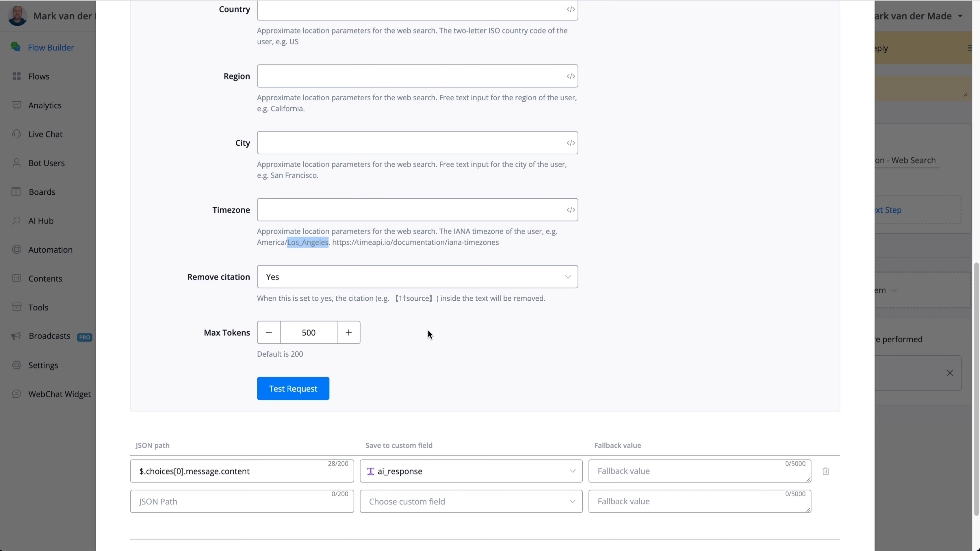
Step: Check the sample question for the test message and the website URL in the system message
scroll(428, 331, "up", 12)
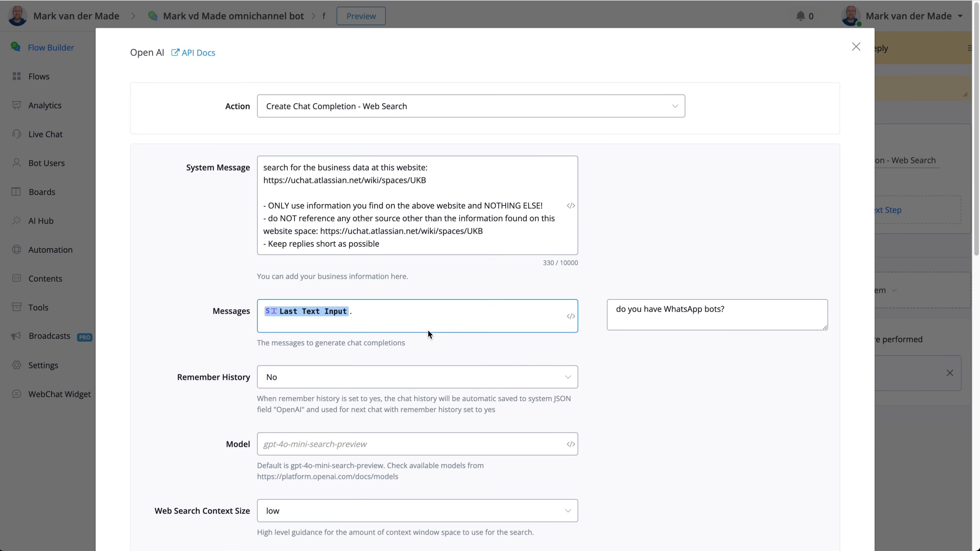
left_click(826, 313)
double_click(633, 310)
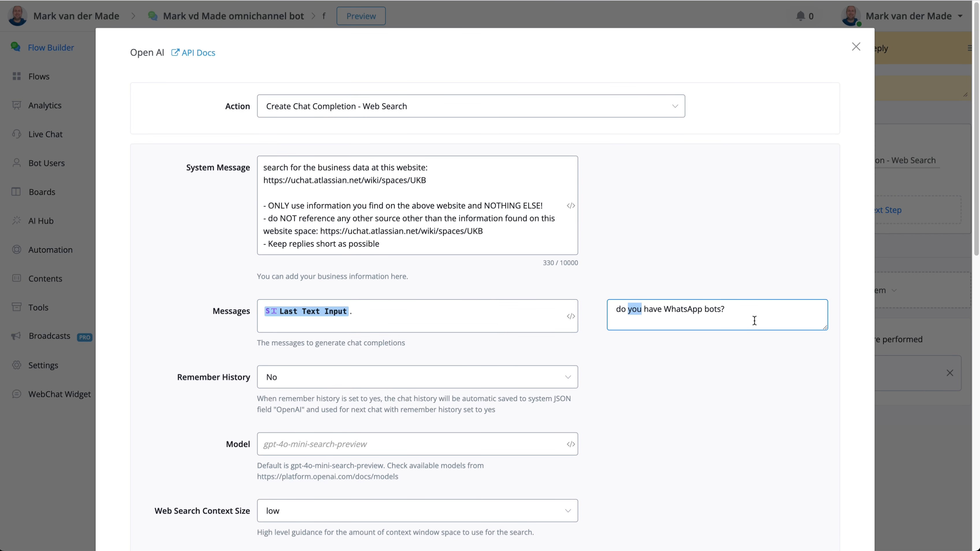
double_click(754, 319)
left_click(740, 320)
scroll(729, 360, "down", 1)
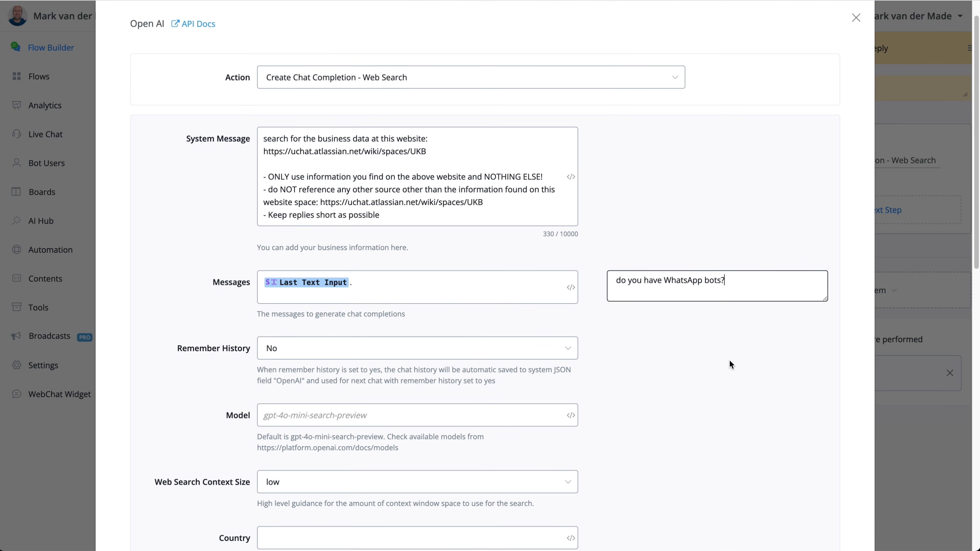
left_click(448, 163)
left_click_drag(447, 155, 240, 153)
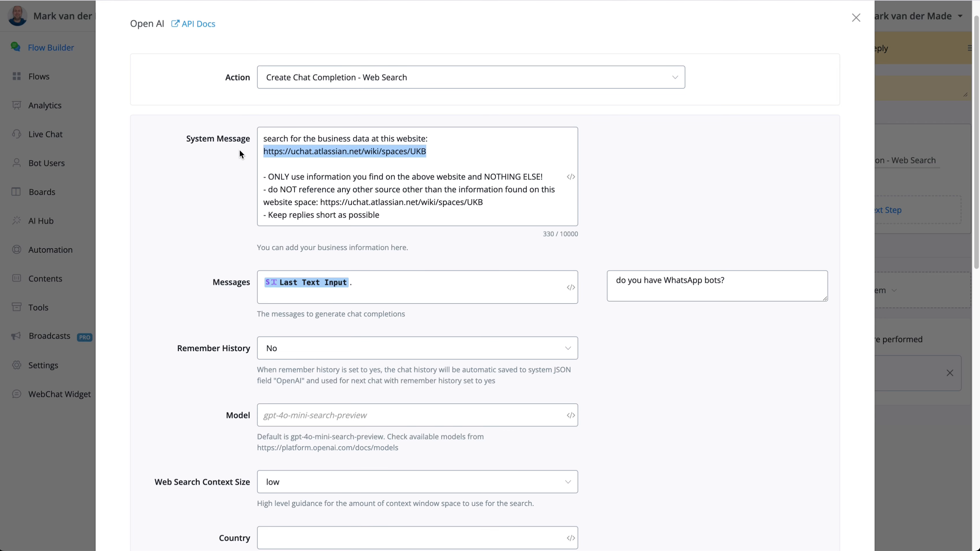
Step: Run a test request and highlight the source URL in the response's message content
scroll(250, 214, "down", 12)
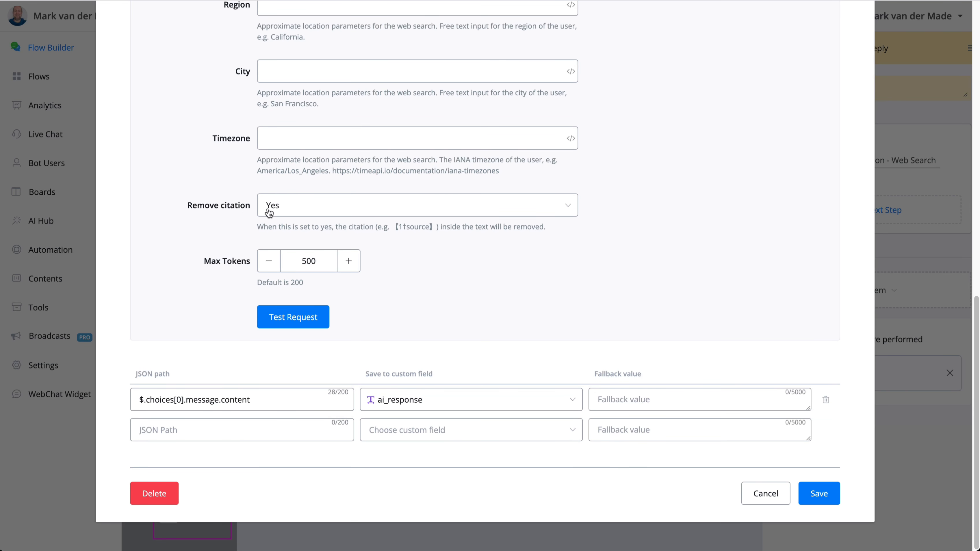
left_click(265, 317)
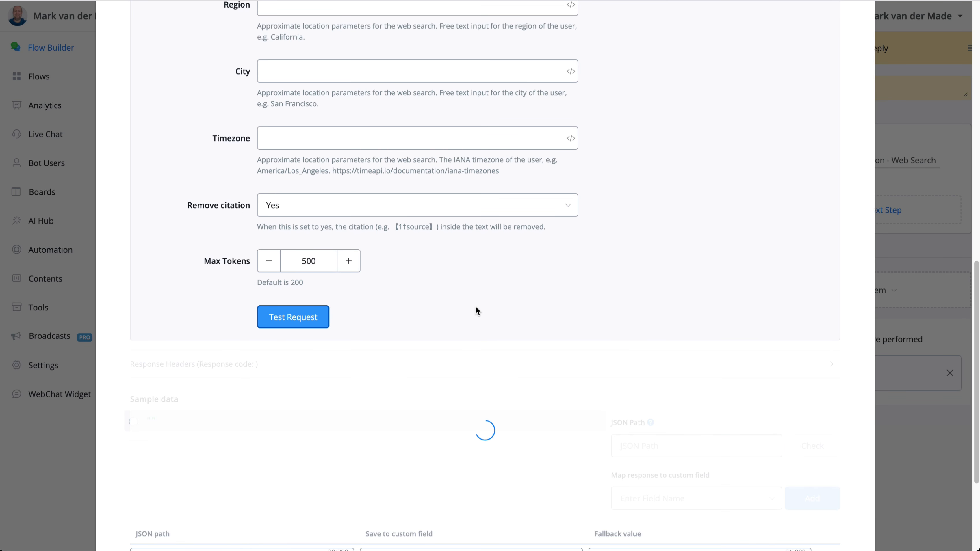
scroll(475, 307, "down", 1)
scroll(478, 311, "down", 3)
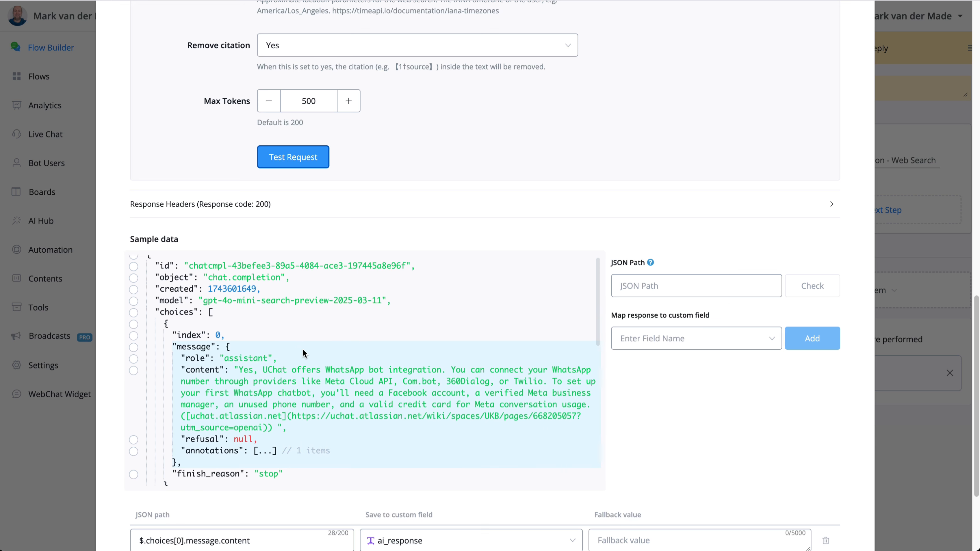
scroll(303, 351, "down", 1)
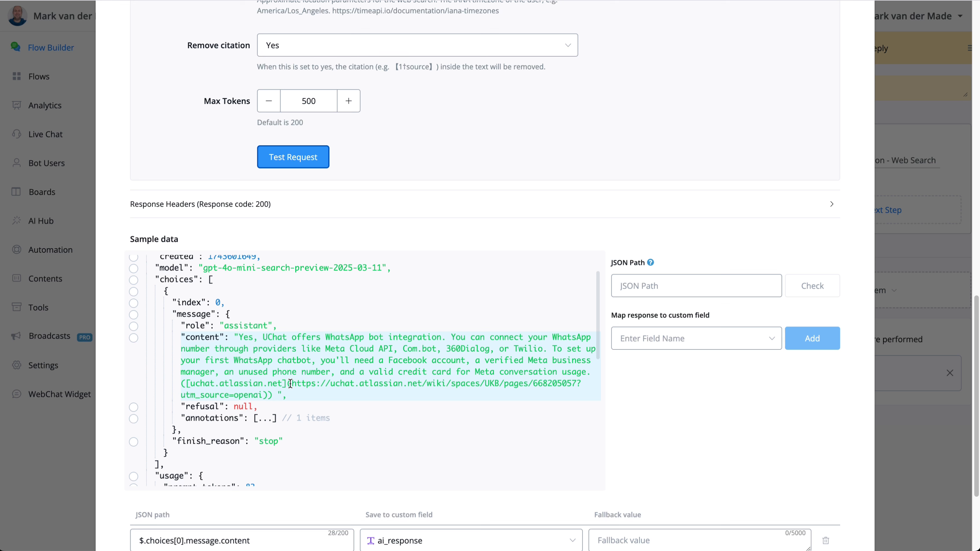
left_click_drag(289, 384, 262, 394)
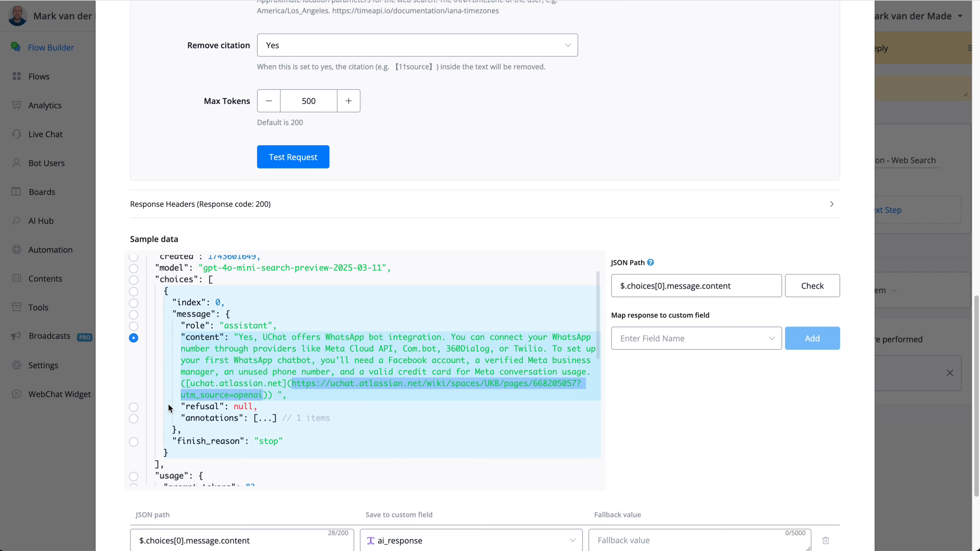
Step: Open the highlighted source URL from the response's message content
right_click(231, 394)
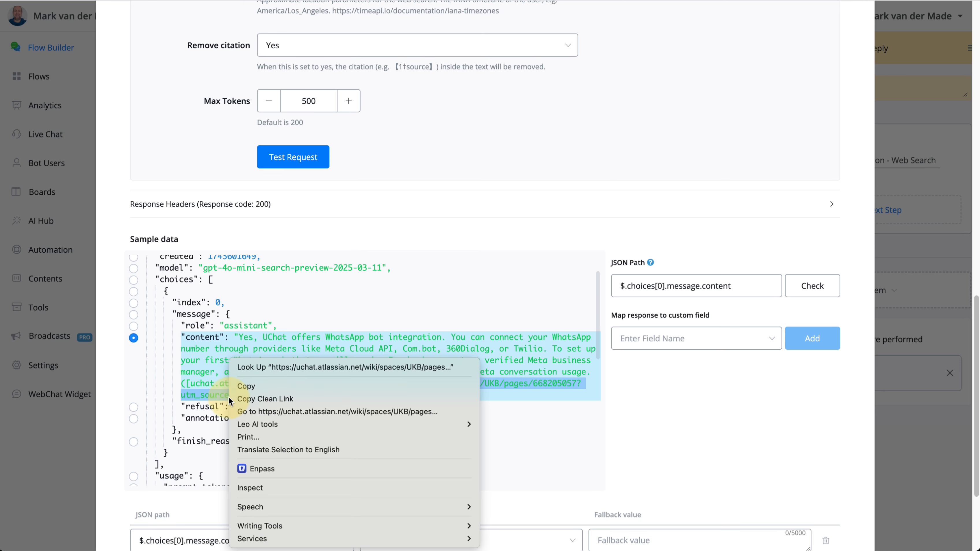
left_click(278, 413)
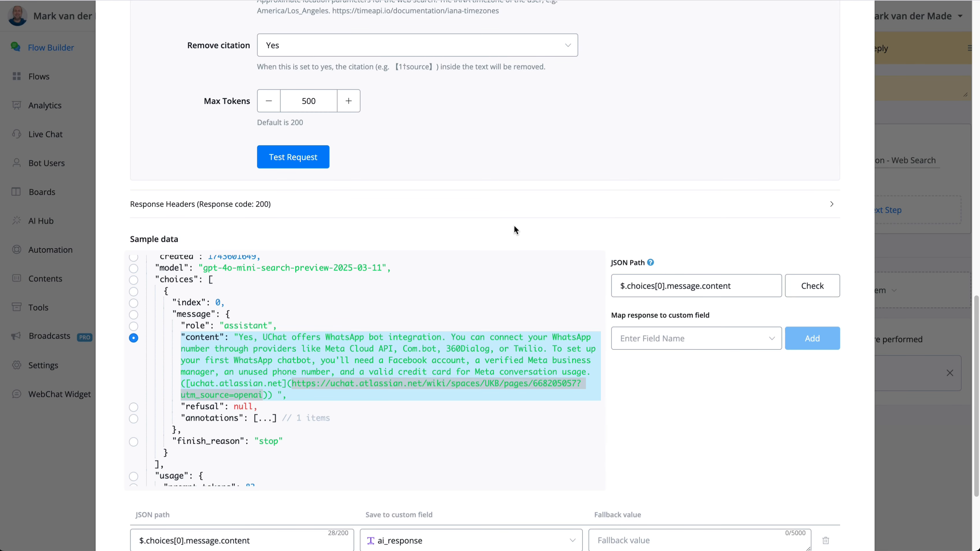
Step: Replace the sample test message with "What kind of feature does tickets contain?" and run the test request
scroll(515, 227, "up", 10)
scroll(515, 228, "up", 10)
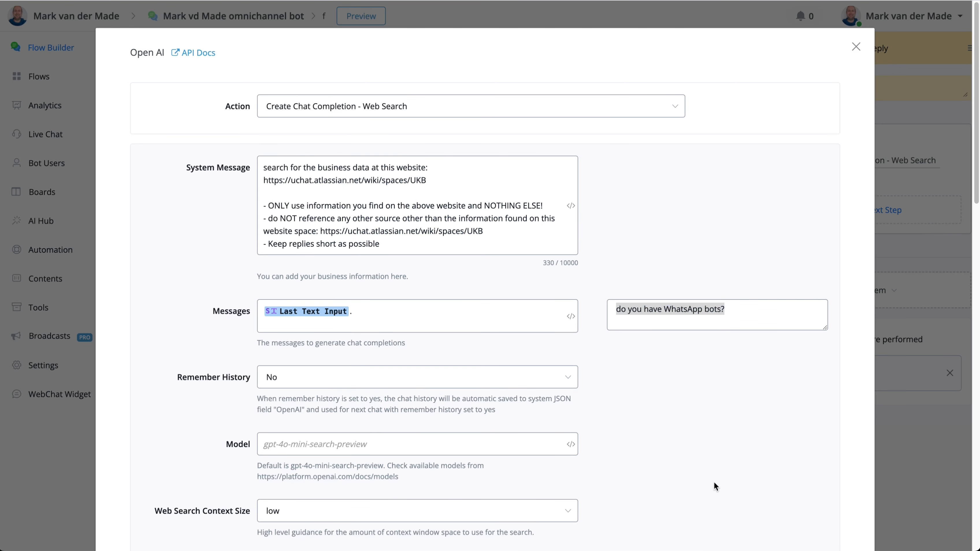
left_click(692, 313)
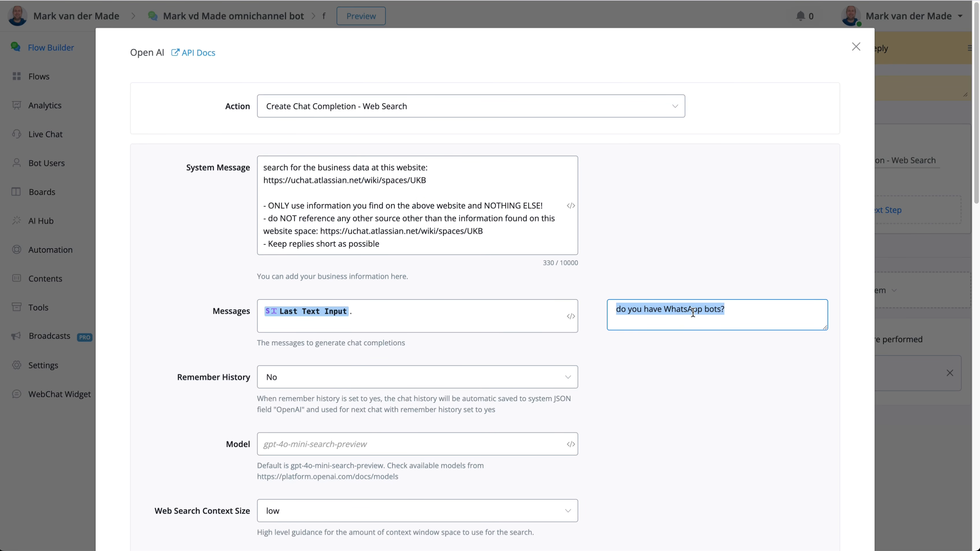
type("What ")
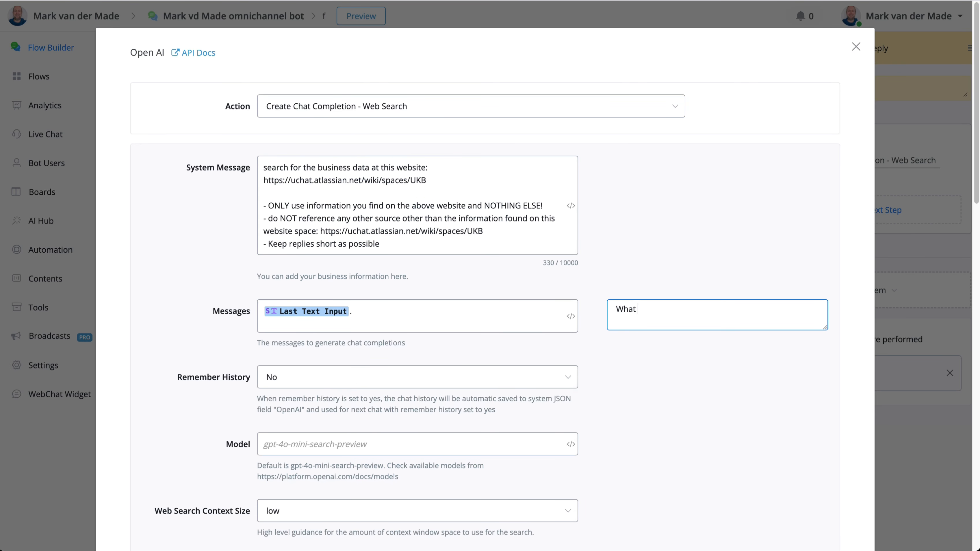
type("kind of feature does tickets contain?")
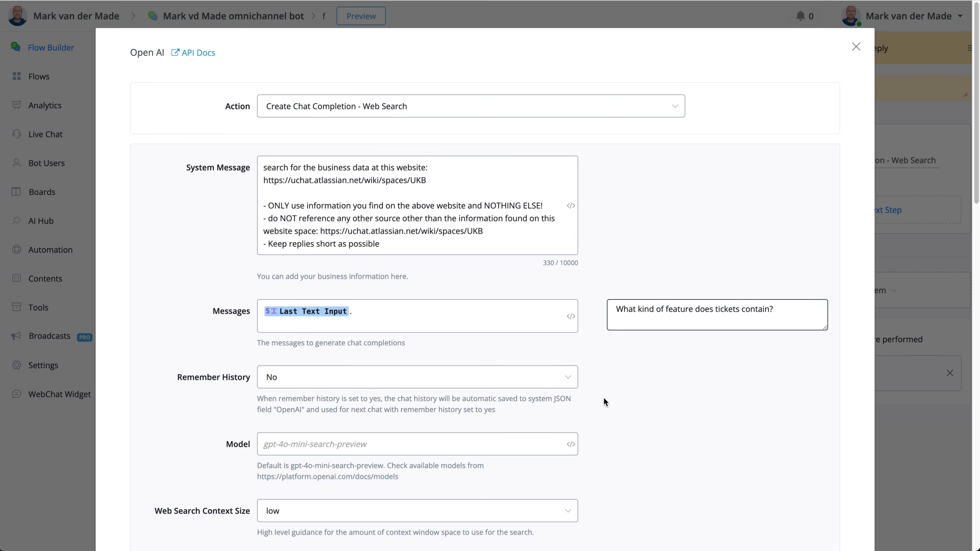
scroll(581, 400, "down", 15)
left_click(305, 313)
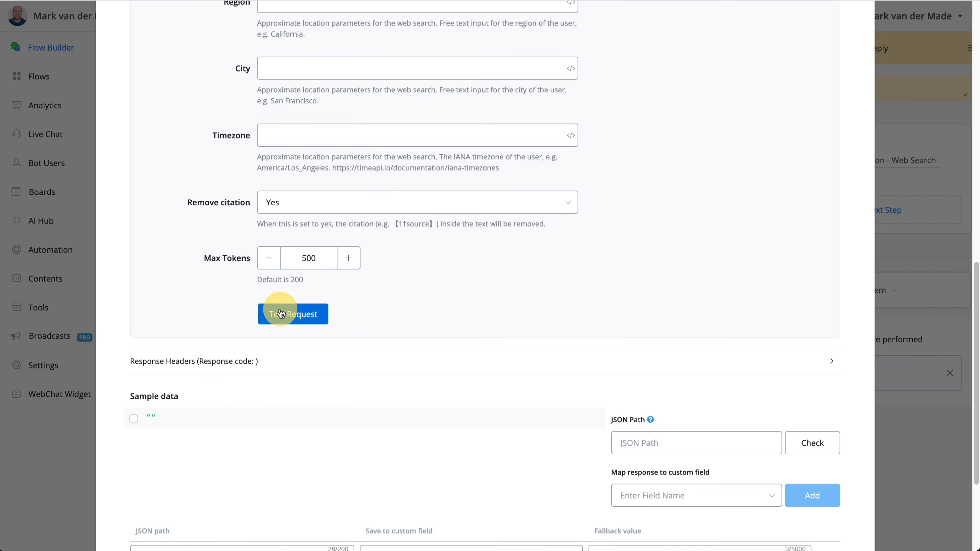
Step: Switch to the UChat Knowledge Base in Confluence and look through its Tickets page
scroll(437, 342, "down", 3)
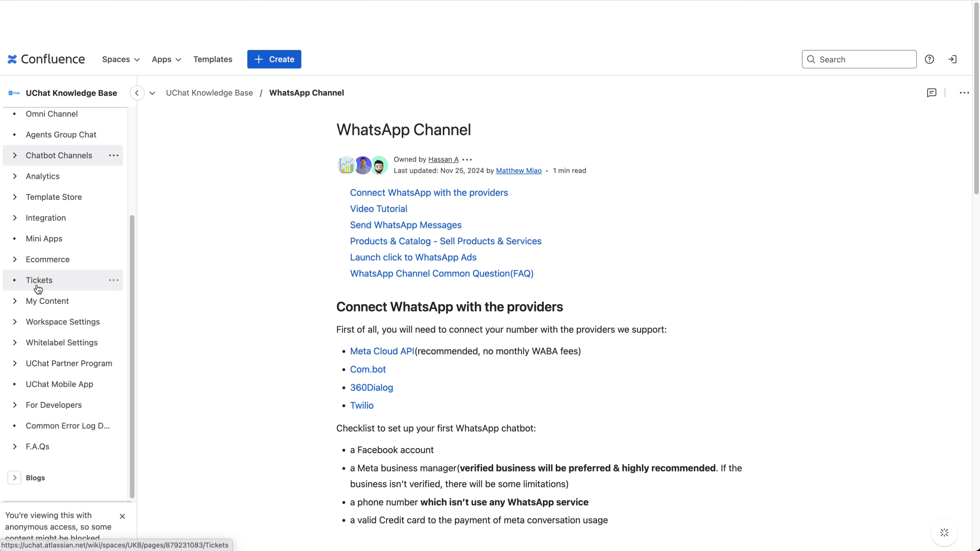
left_click(38, 283)
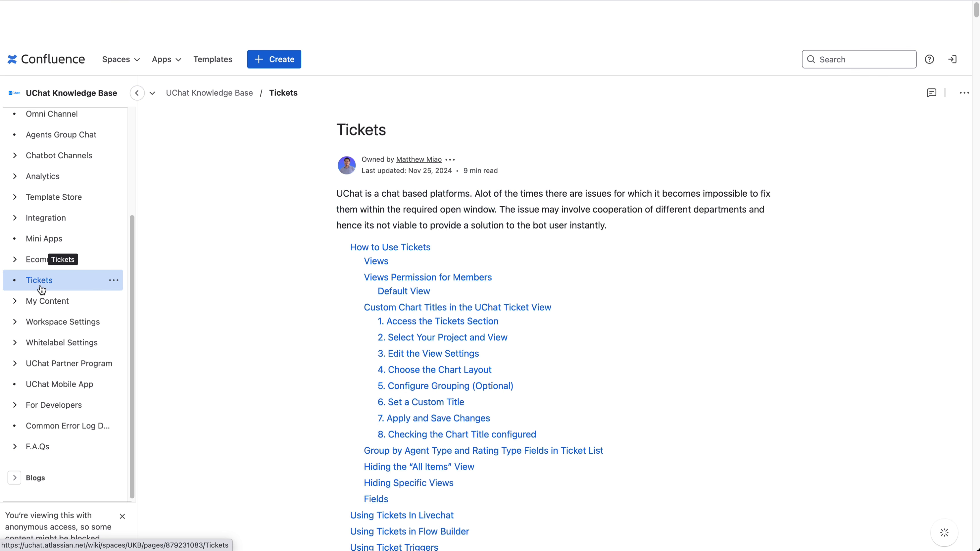
scroll(615, 402, "down", 3)
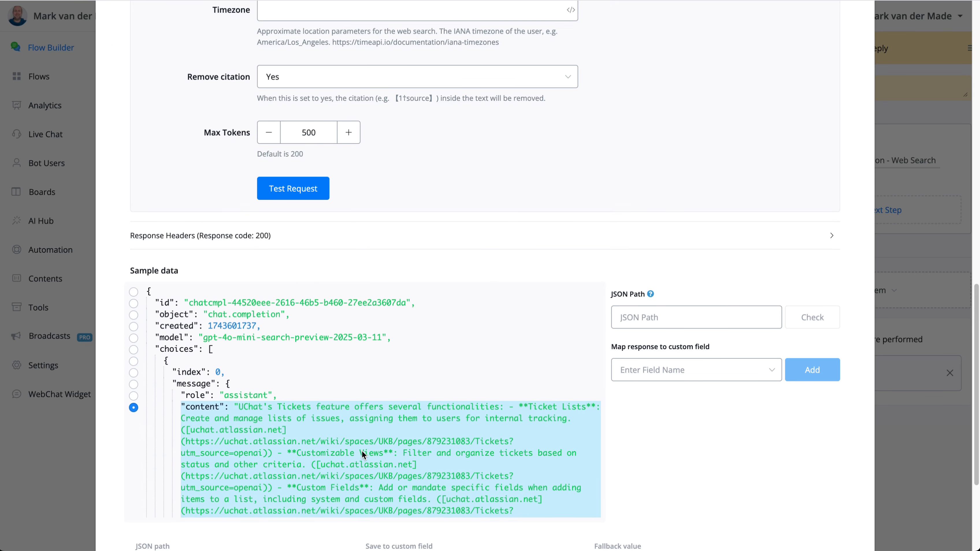
Step: Read the answer about tickets and its cited source links in the sample response's message content
scroll(362, 451, "down", 3)
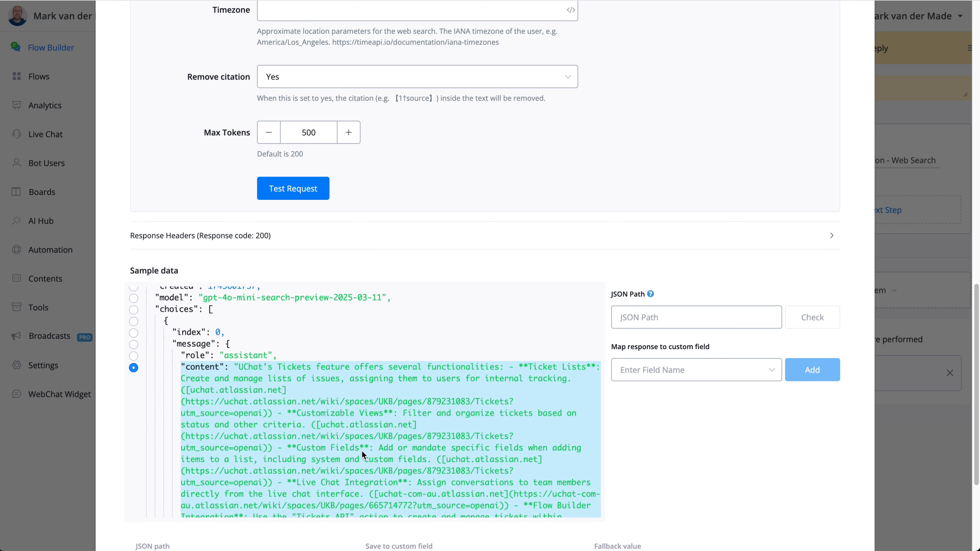
scroll(362, 450, "down", 2)
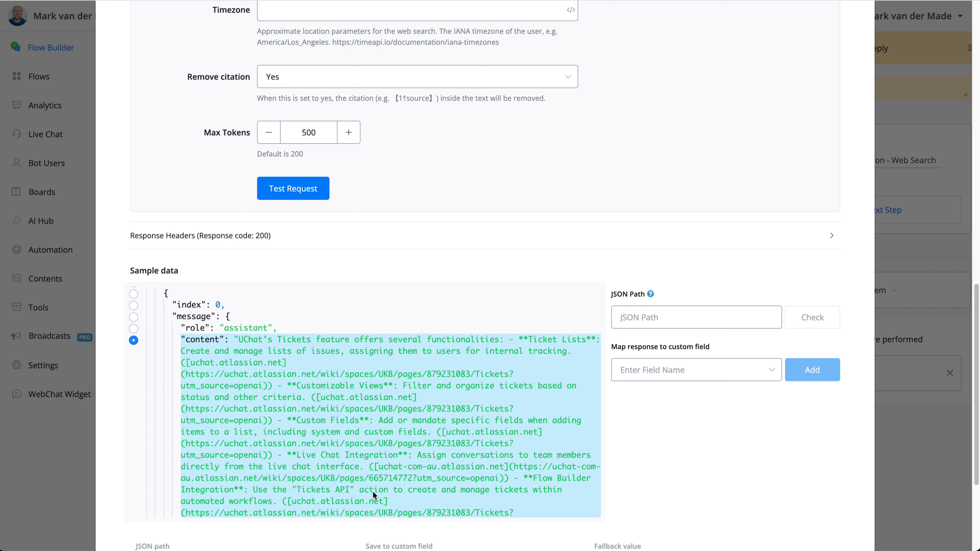
scroll(371, 491, "up", 2)
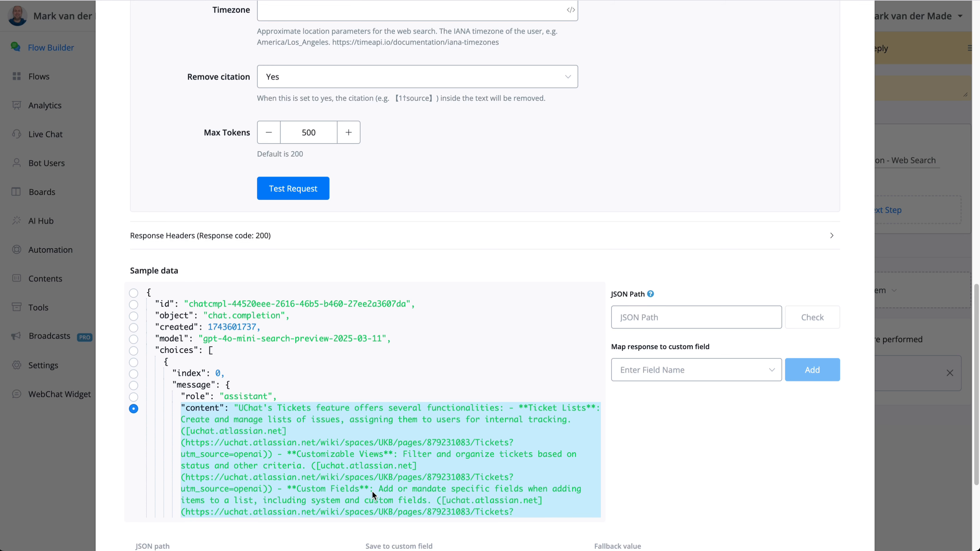
Step: Review the request settings and the response mapping to ai_response, and highlight the entire system message
scroll(495, 215, "up", 10)
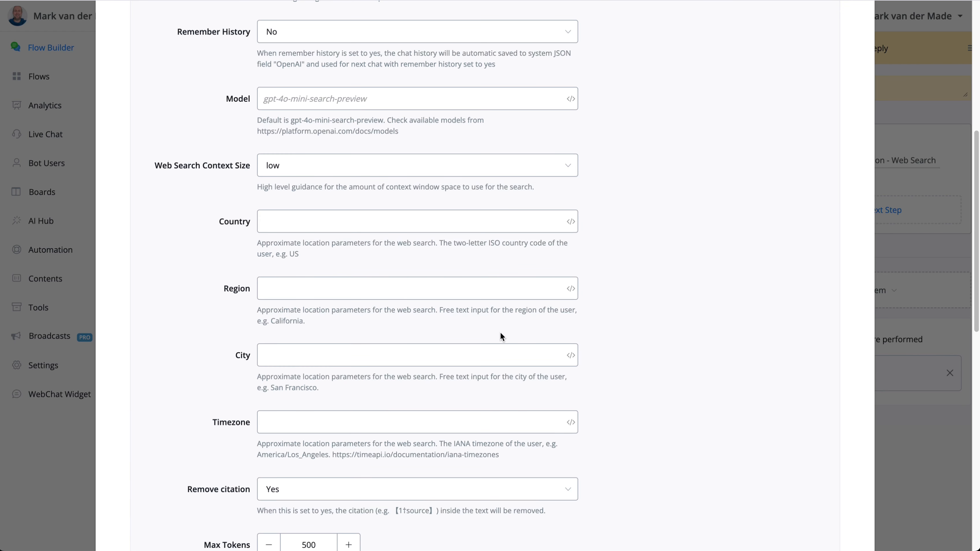
scroll(650, 424, "down", 14)
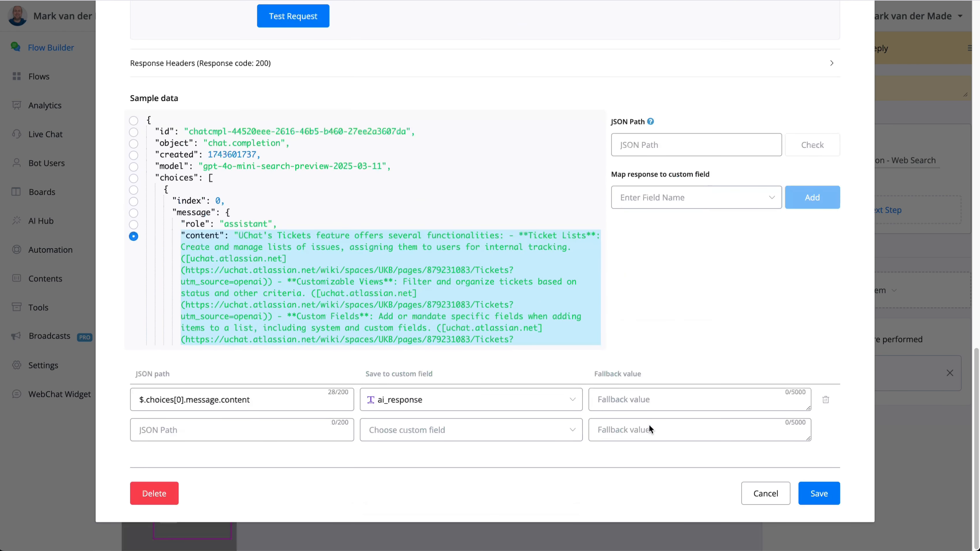
scroll(650, 425, "up", 10)
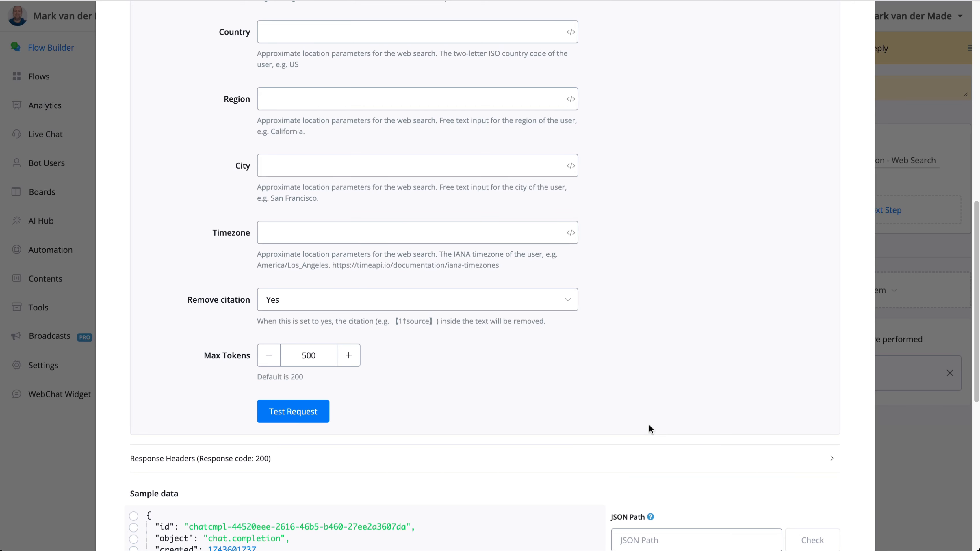
scroll(649, 424, "up", 14)
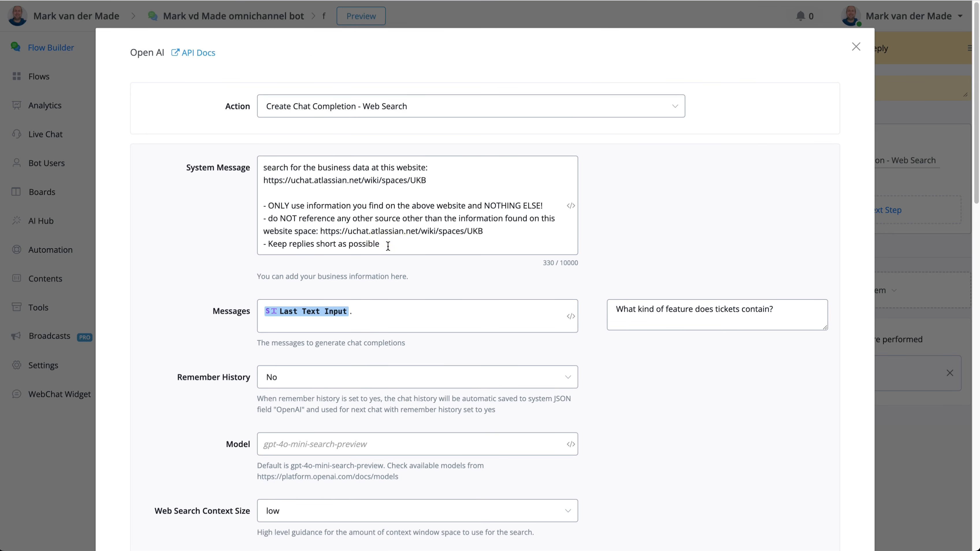
left_click_drag(381, 248, 261, 170)
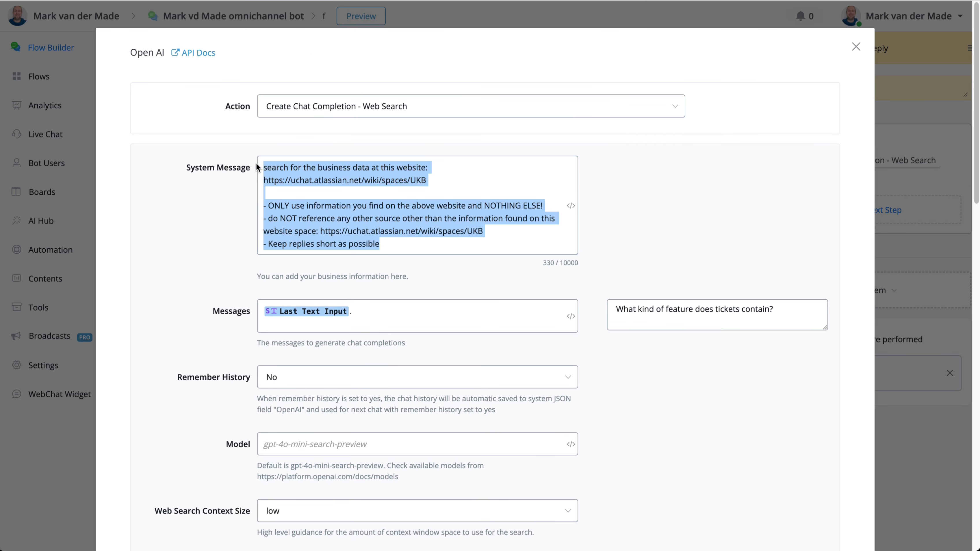
left_click(459, 263)
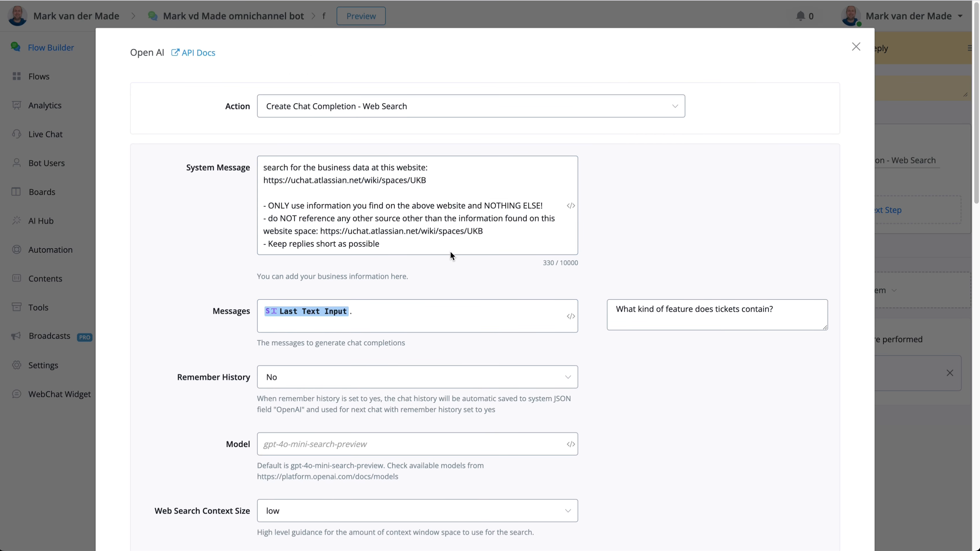